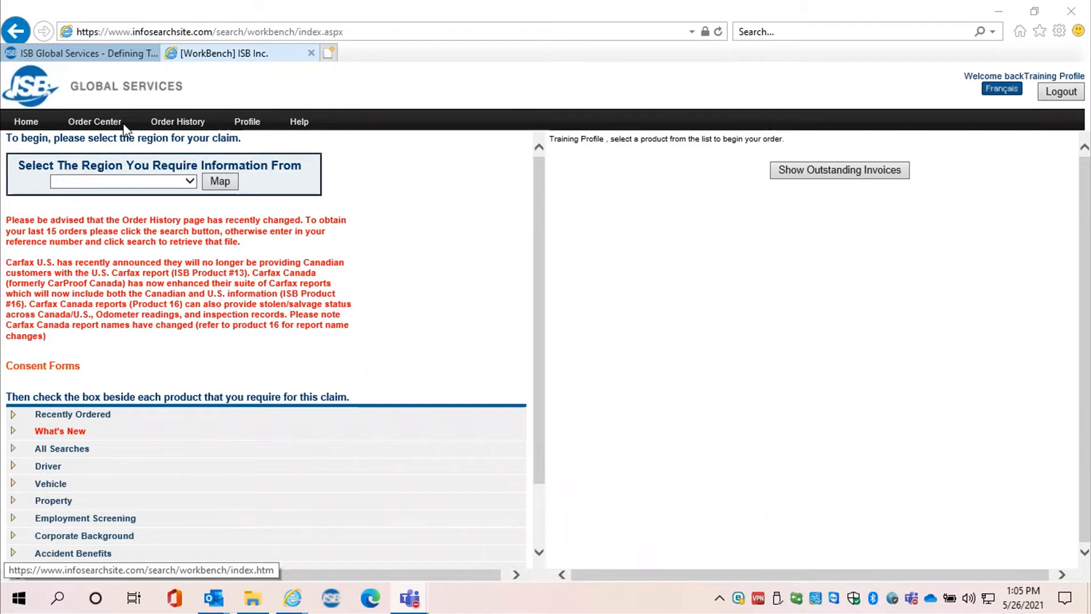
# Step: Open the 'Select The Region You Require Information From' dropdown on the Order Center page
pyautogui.click(191, 181)
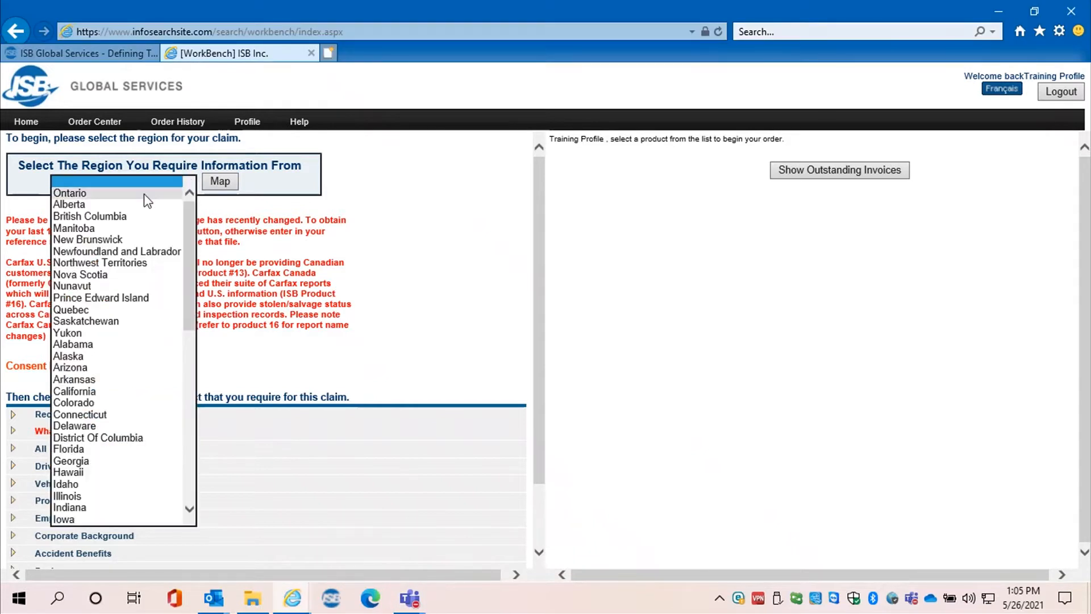
# Step: Choose Alberta as the region and expand All Searches to find the MVA police report
pyautogui.click(137, 206)
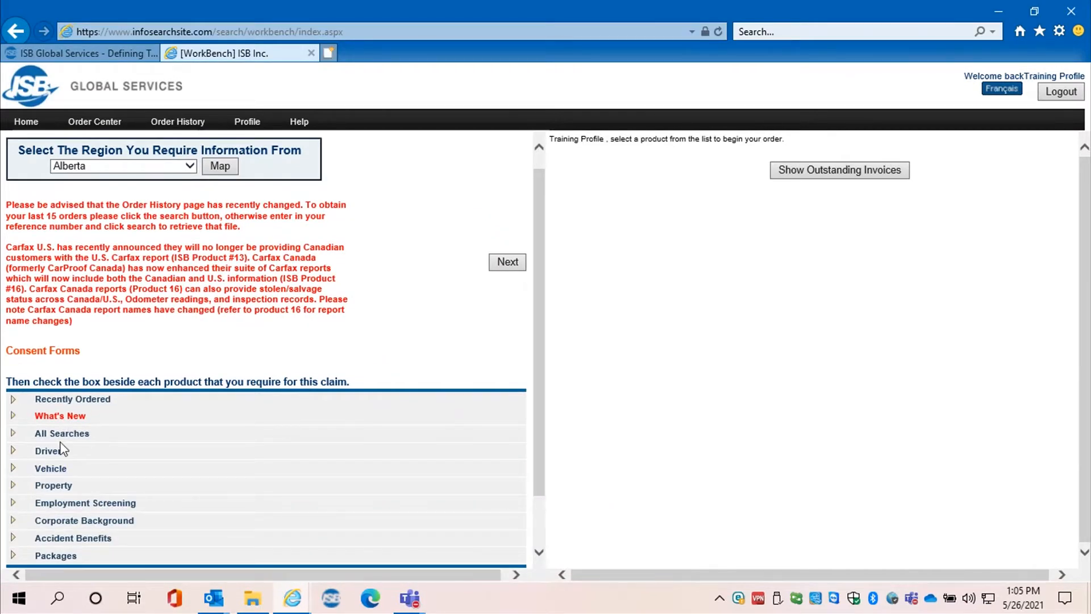
pyautogui.click(63, 436)
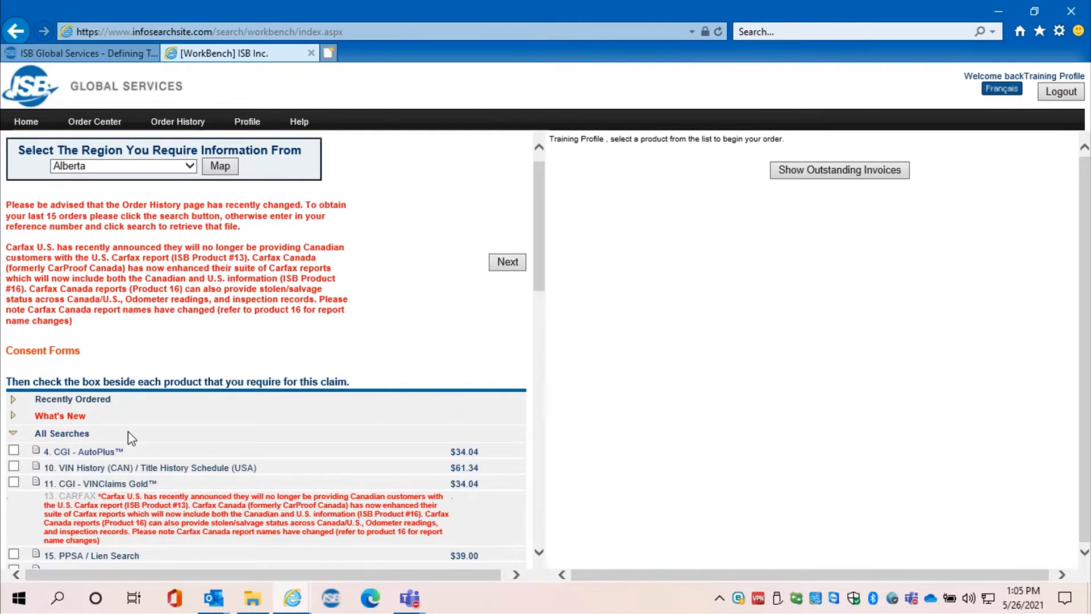
pyautogui.scroll(-7, 128, 431)
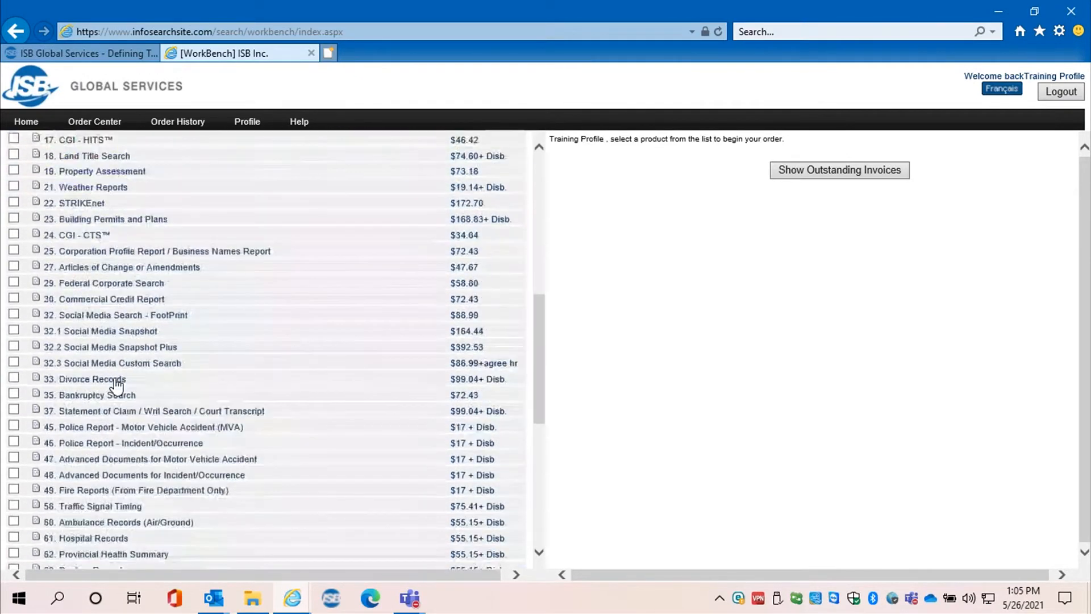
pyautogui.scroll(-1, 115, 384)
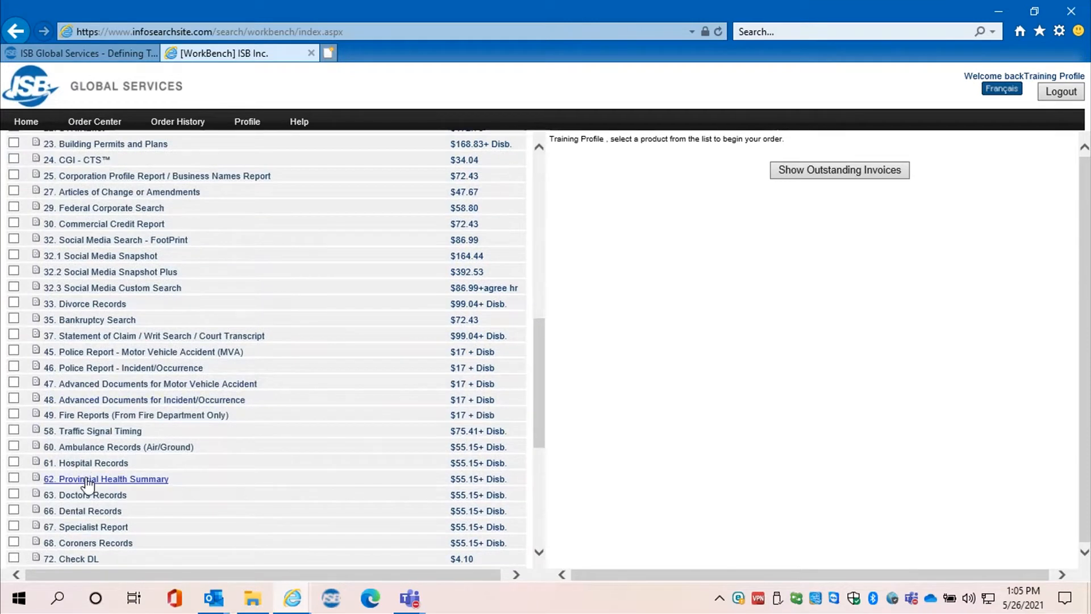
pyautogui.click(75, 356)
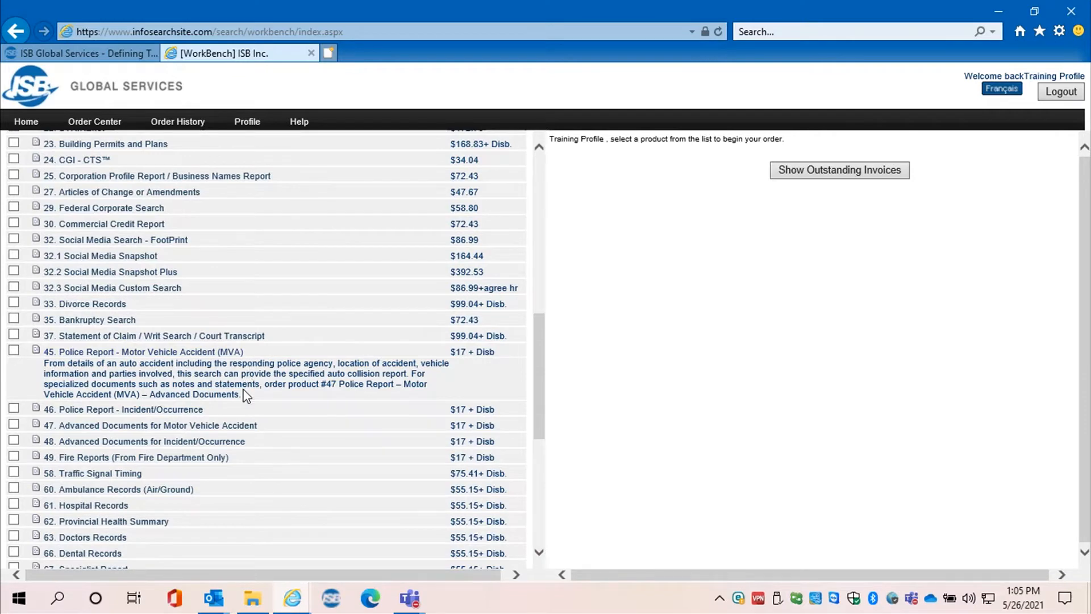
# Step: Tick '45. Police Report - Motor Vehicle Accident (MVA)' and continue to its order form
pyautogui.click(14, 350)
pyautogui.scroll(-4, 263, 370)
pyautogui.scroll(-2, 261, 370)
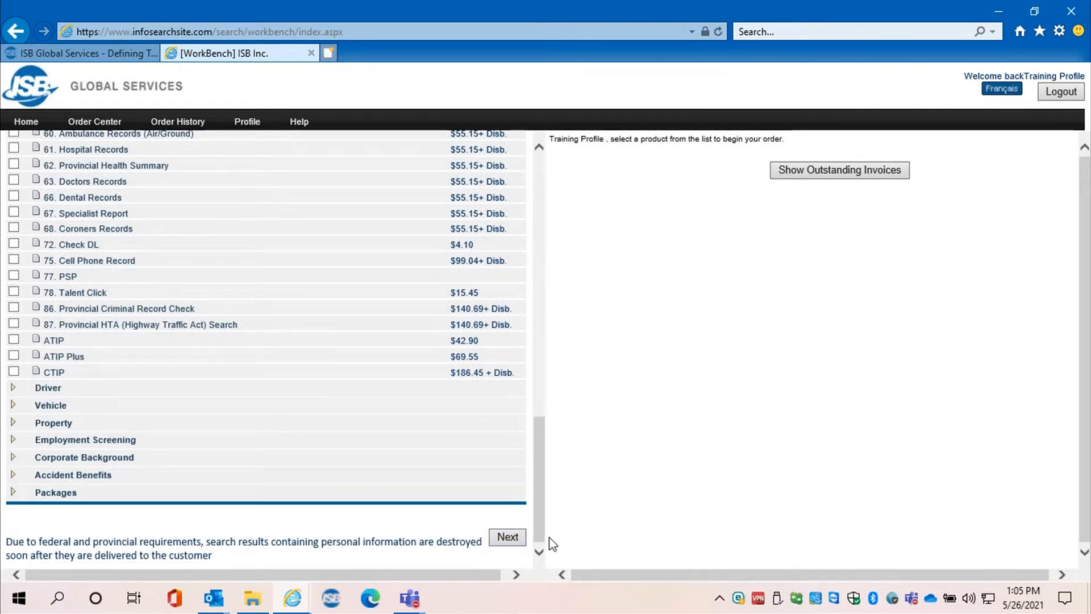
pyautogui.click(507, 537)
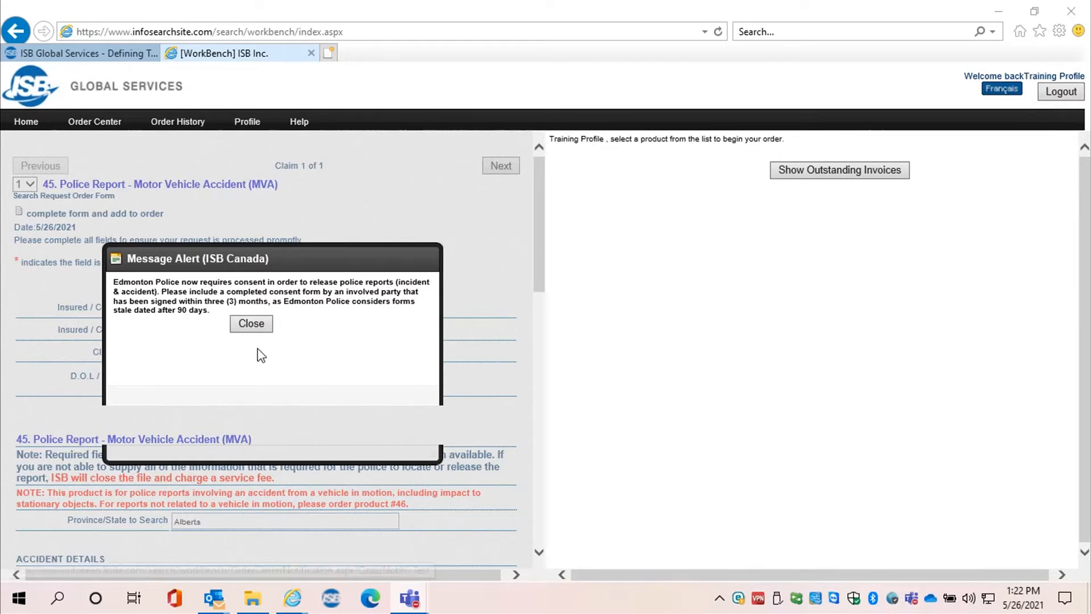
# Step: Close the ISB Canada Edmonton Police consent message alert to reach the order form
pyautogui.click(252, 323)
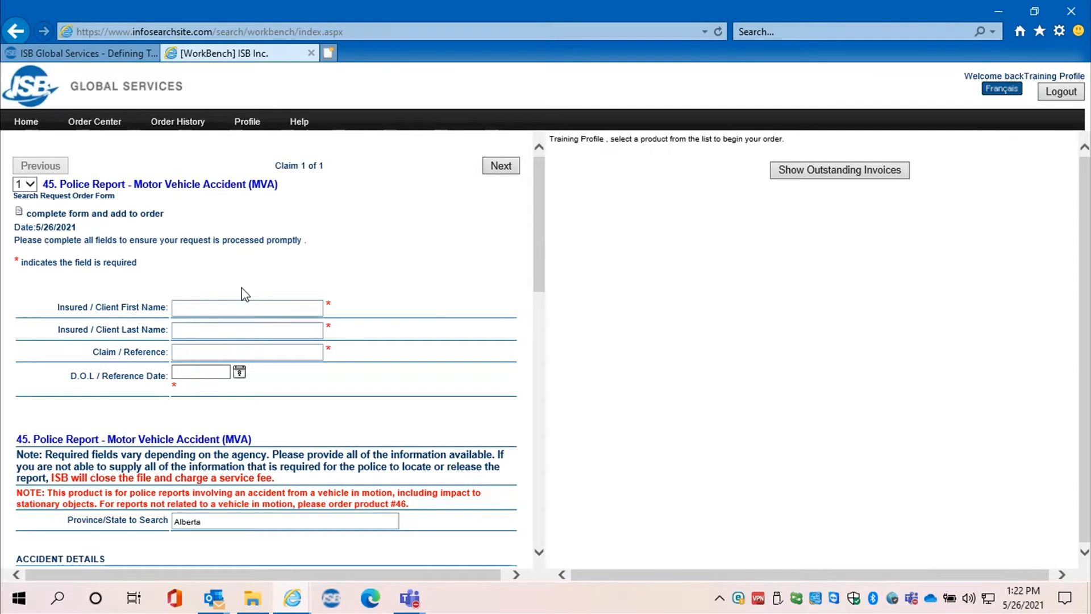
pyautogui.scroll(-1, 457, 316)
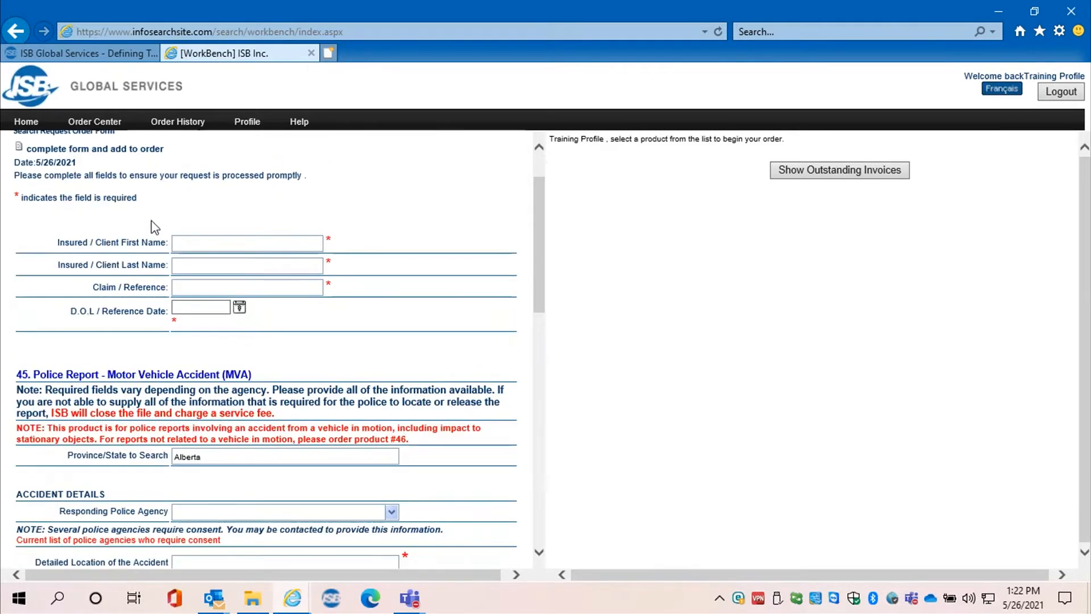
# Step: Enter the client's first and last name, the claim reference number, and loss date 5/2/2021
pyautogui.click(261, 245)
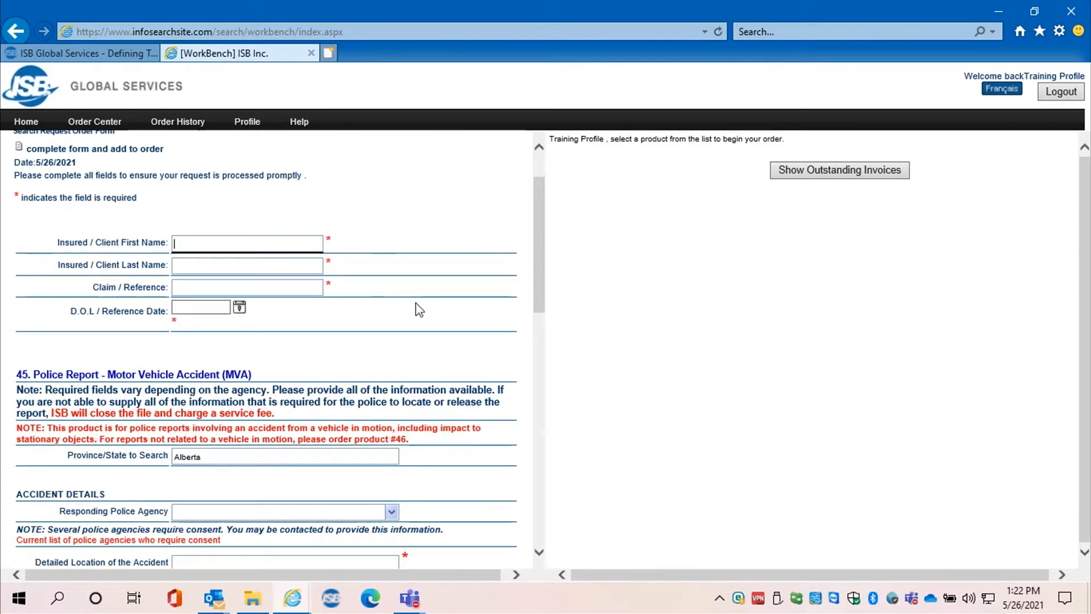
pyautogui.write('John')
pyautogui.press('Tab')
pyautogui.write('Smith')
pyautogui.press('Tab')
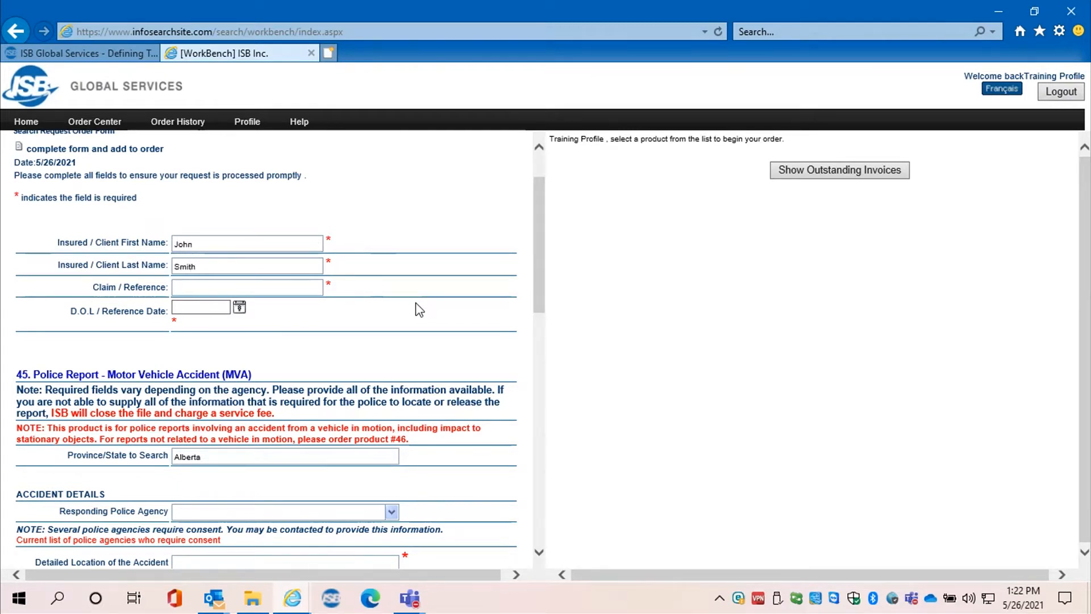
pyautogui.write('123456')
pyautogui.click(240, 307)
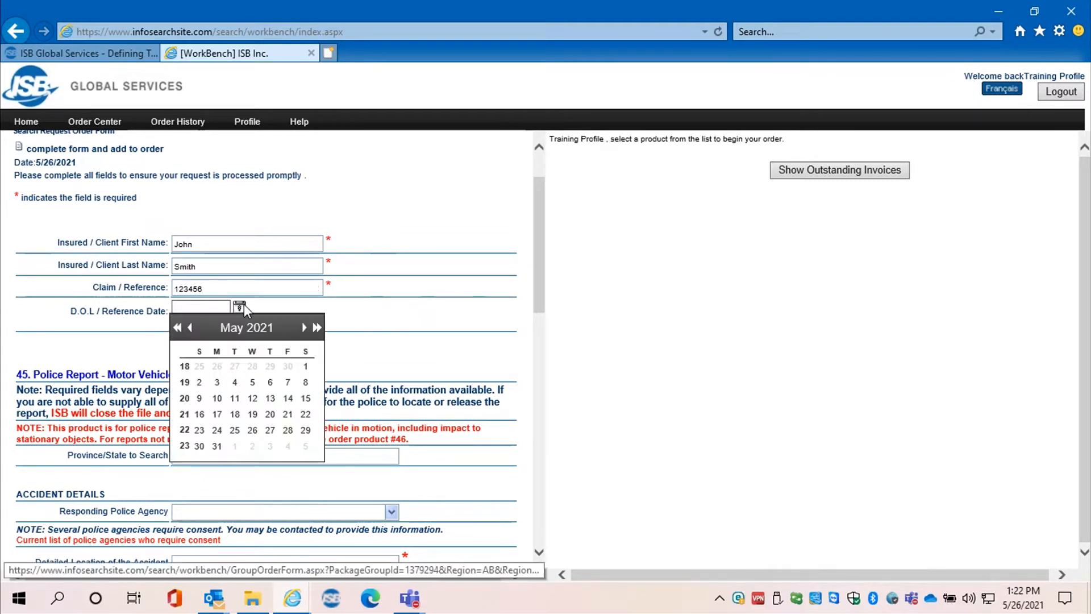
pyautogui.click(200, 383)
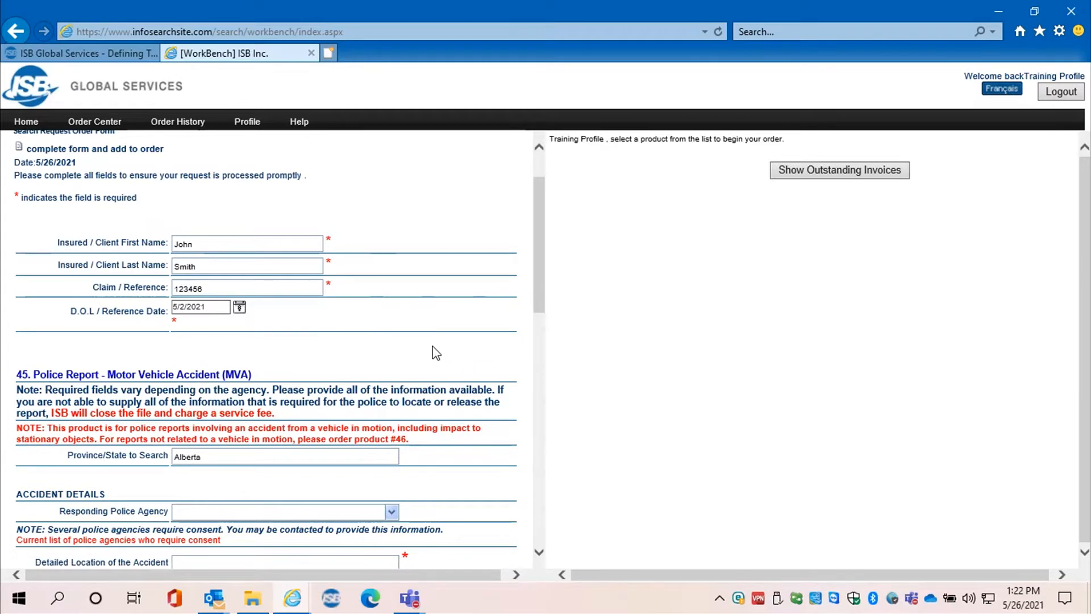
pyautogui.scroll(-5, 436, 353)
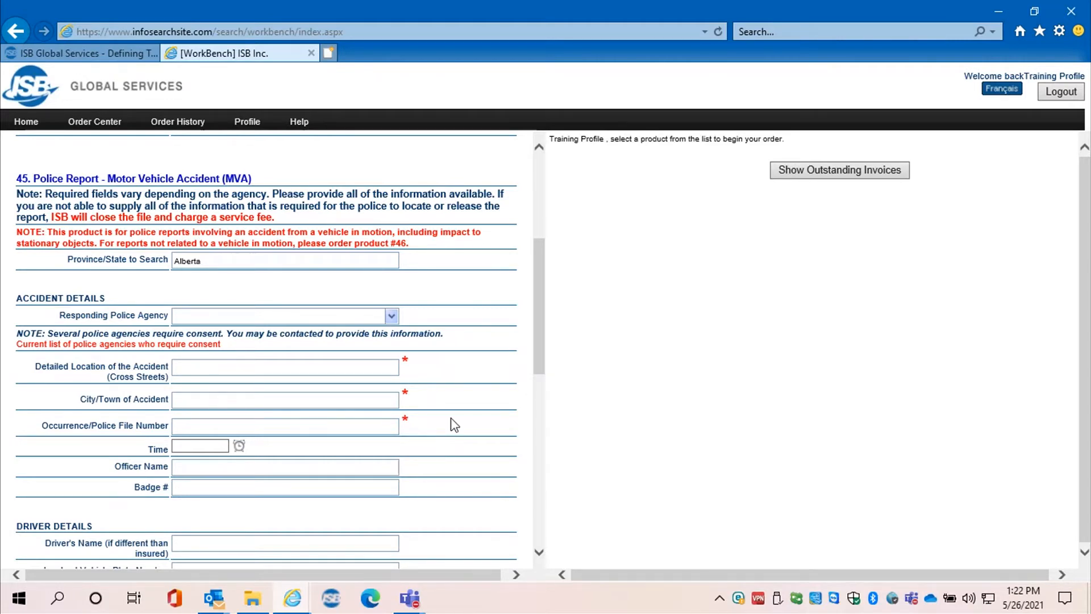
# Step: Enter location 'New st. and Main st.', city 'Calgary', and the police file number
pyautogui.scroll(-2, 449, 317)
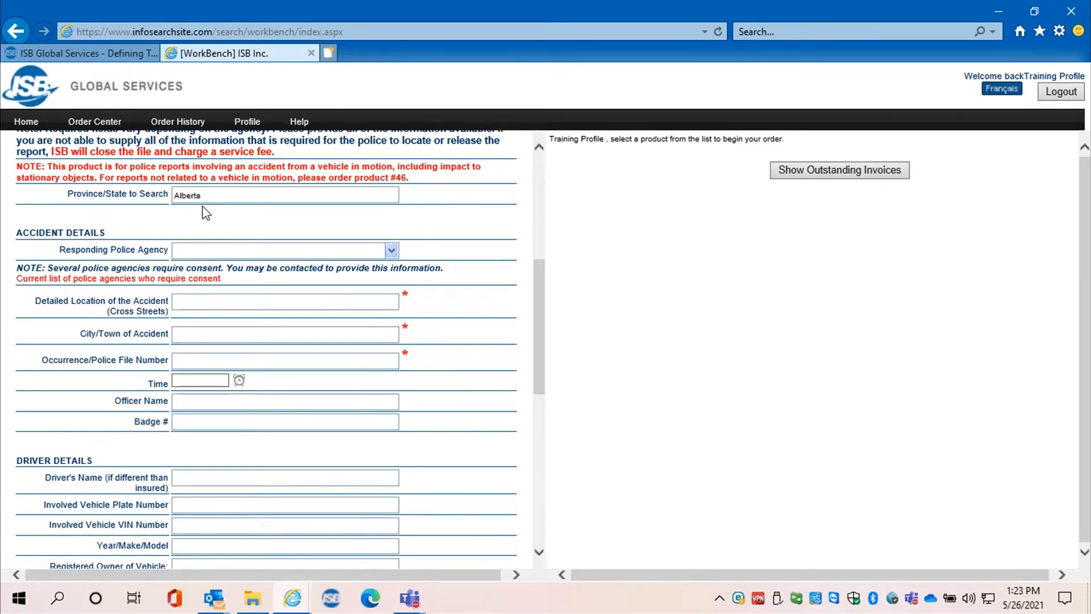
pyautogui.scroll(-2, 206, 213)
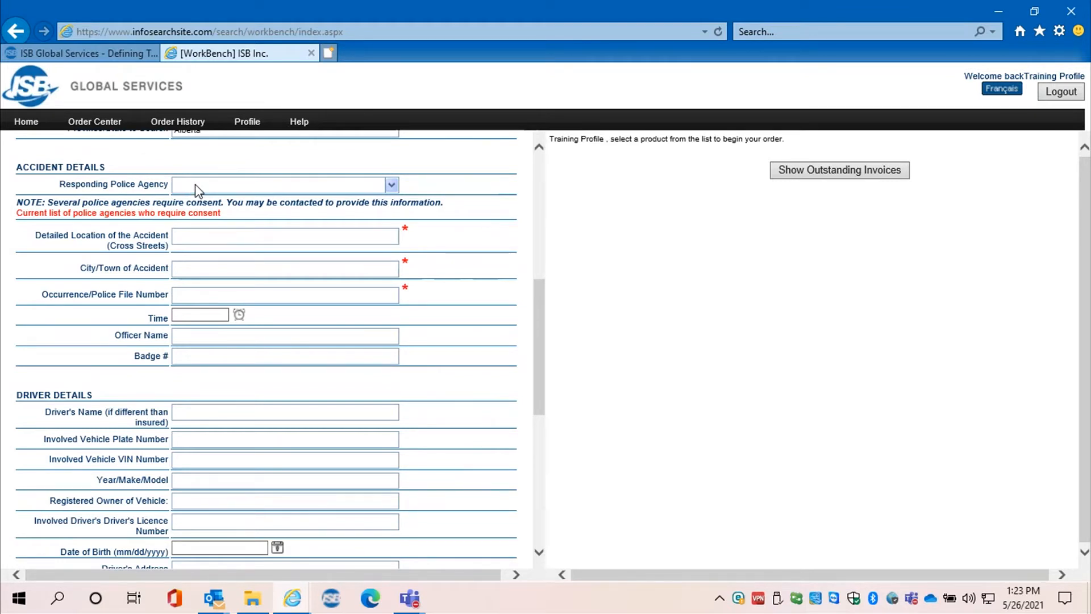
pyautogui.scroll(-1, 475, 278)
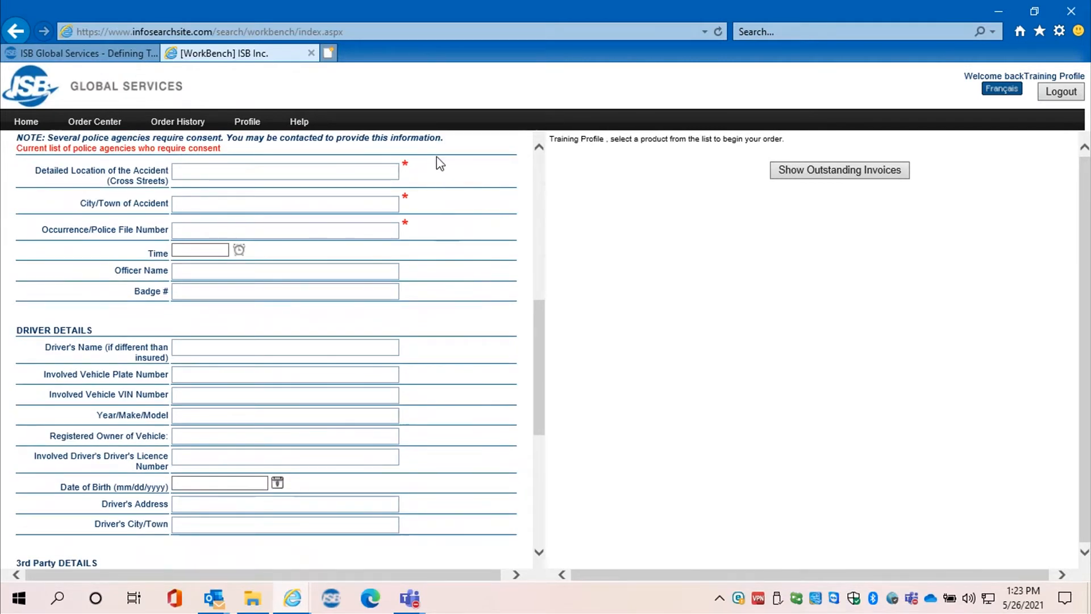
pyautogui.click(193, 173)
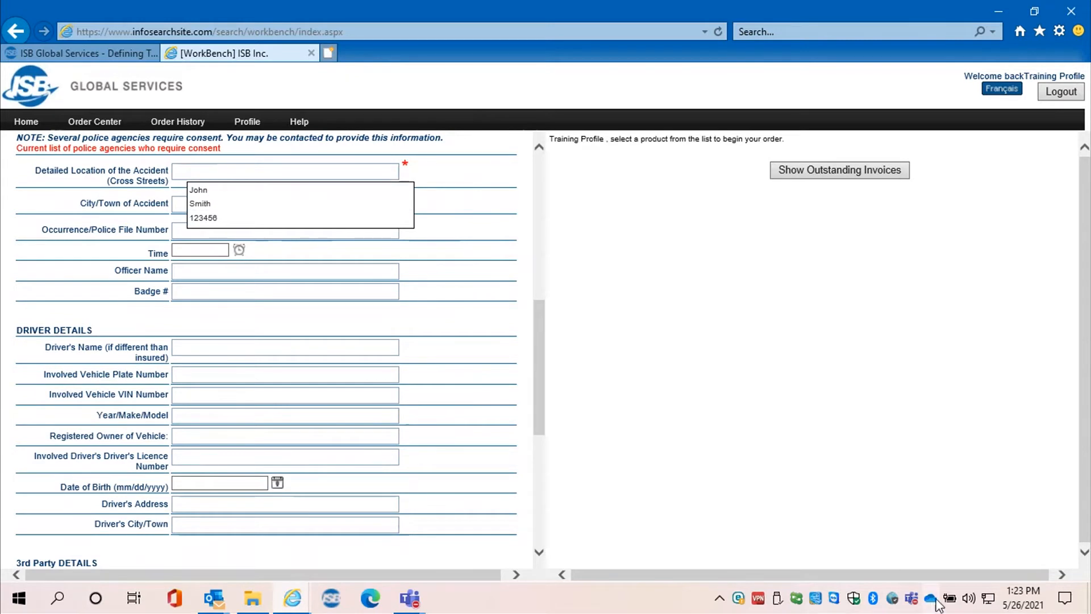
pyautogui.write('New s')
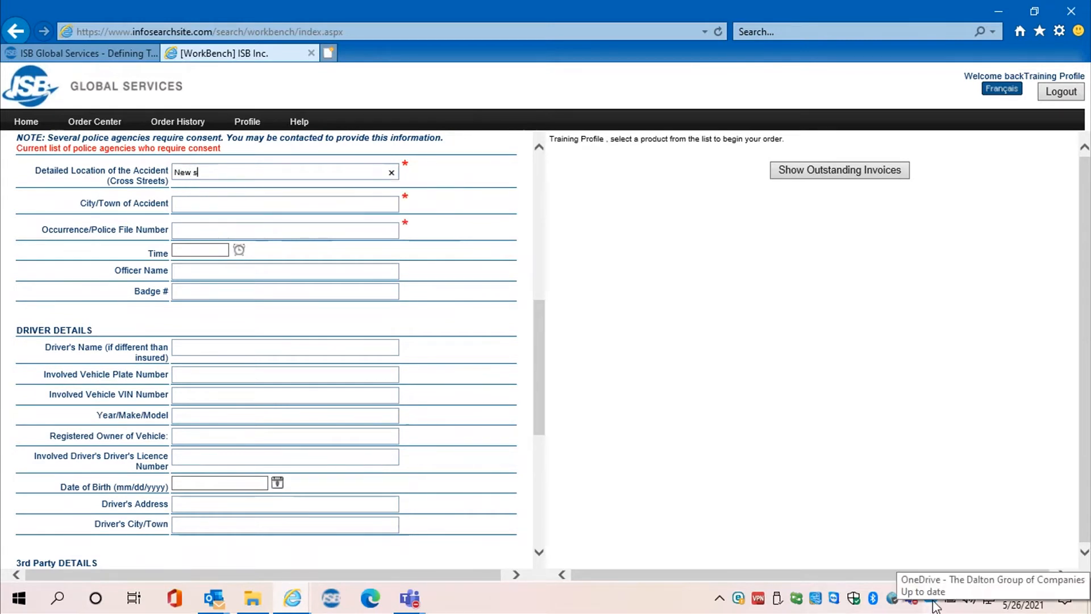
pyautogui.write('t. and Main st.')
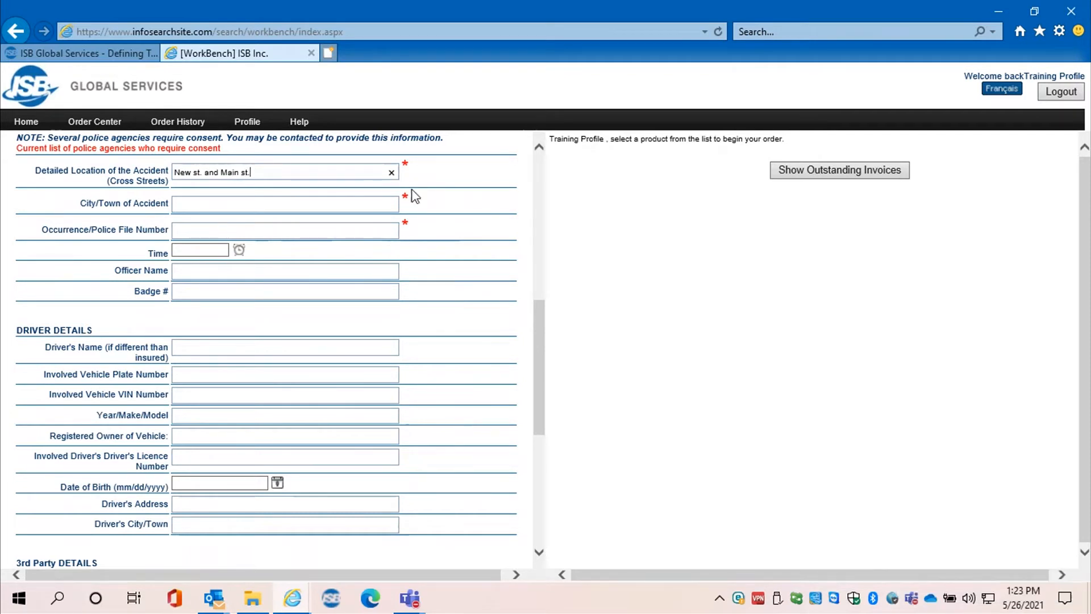
pyautogui.click(373, 209)
pyautogui.write('Calgary')
pyautogui.press('Tab')
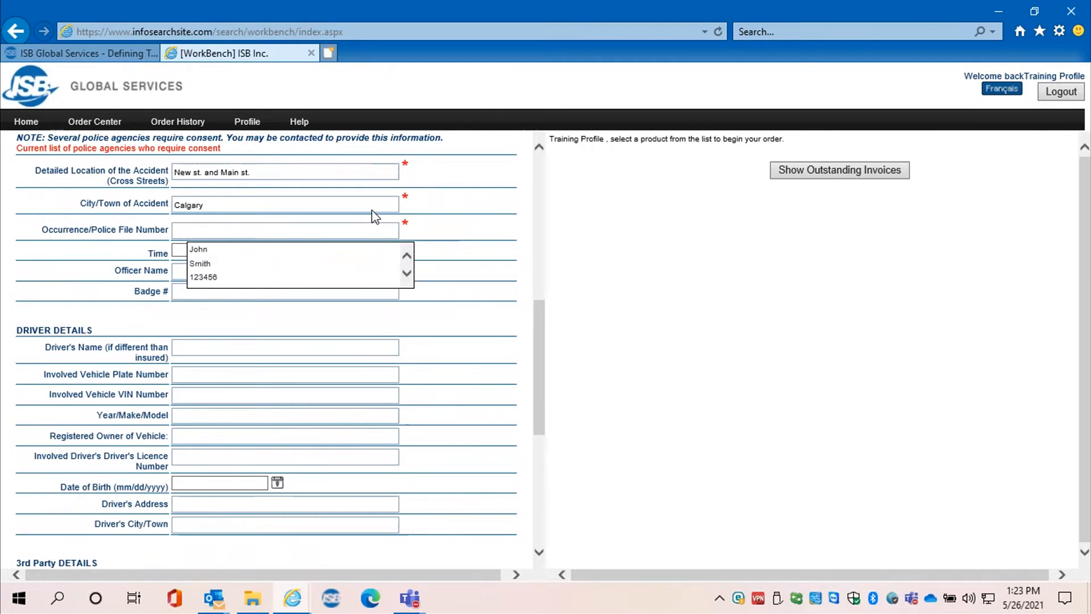
pyautogui.write('O123')
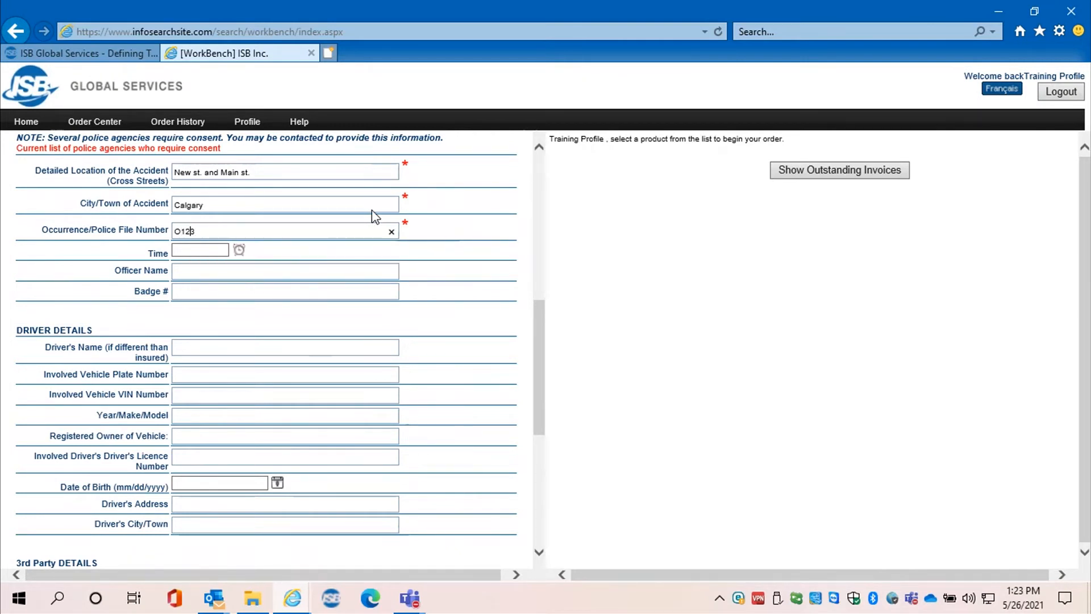
pyautogui.write('456789')
pyautogui.scroll(-1, 488, 233)
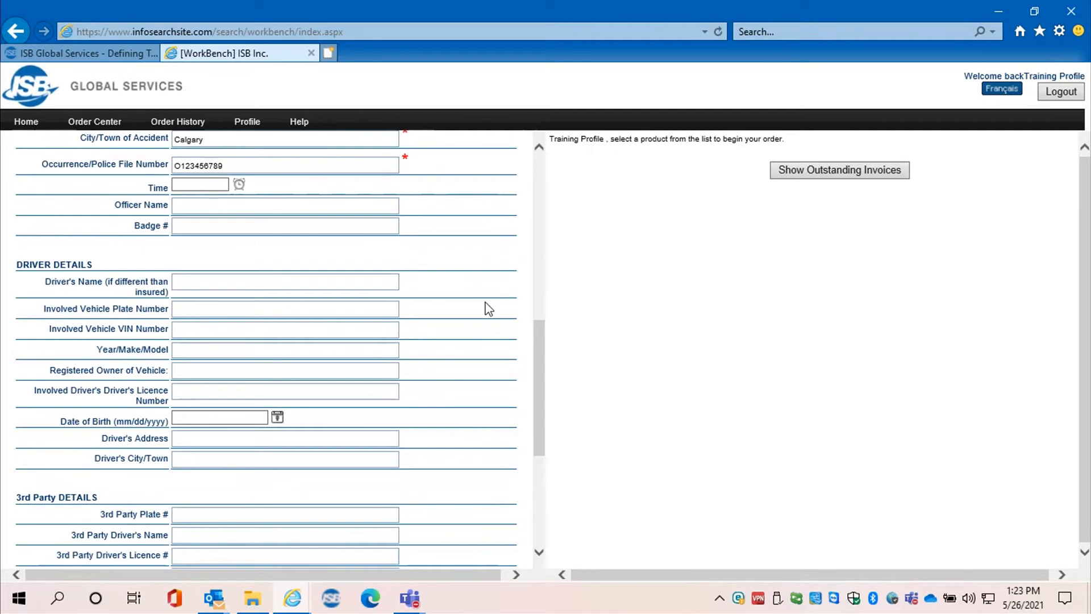
# Step: Mark fatalities as N/A, leave Special Instructions empty, and go to the order summary
pyautogui.scroll(-1, 489, 307)
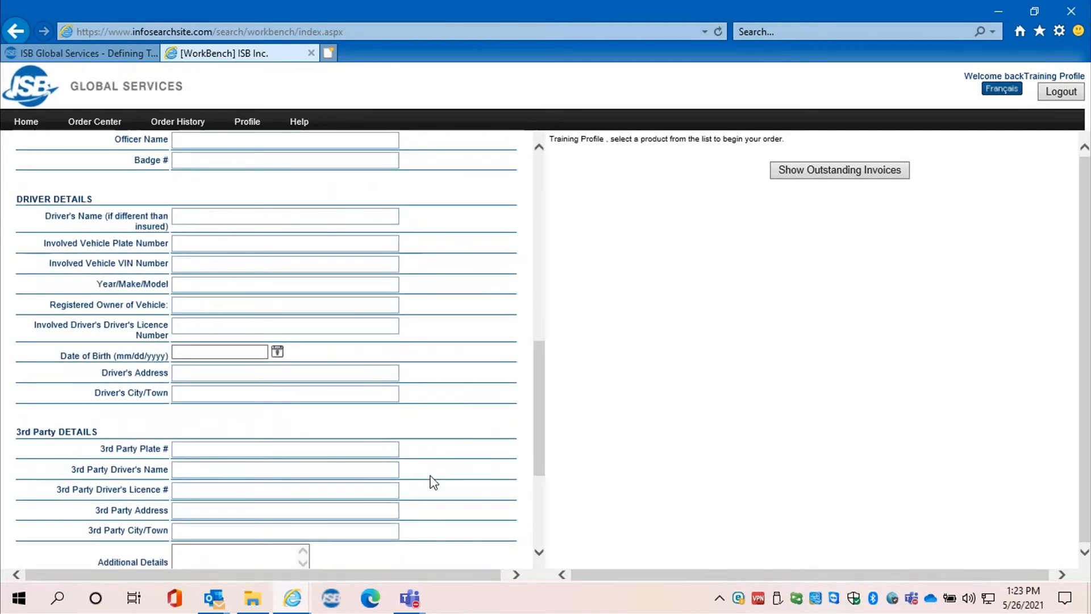
pyautogui.scroll(-3, 439, 446)
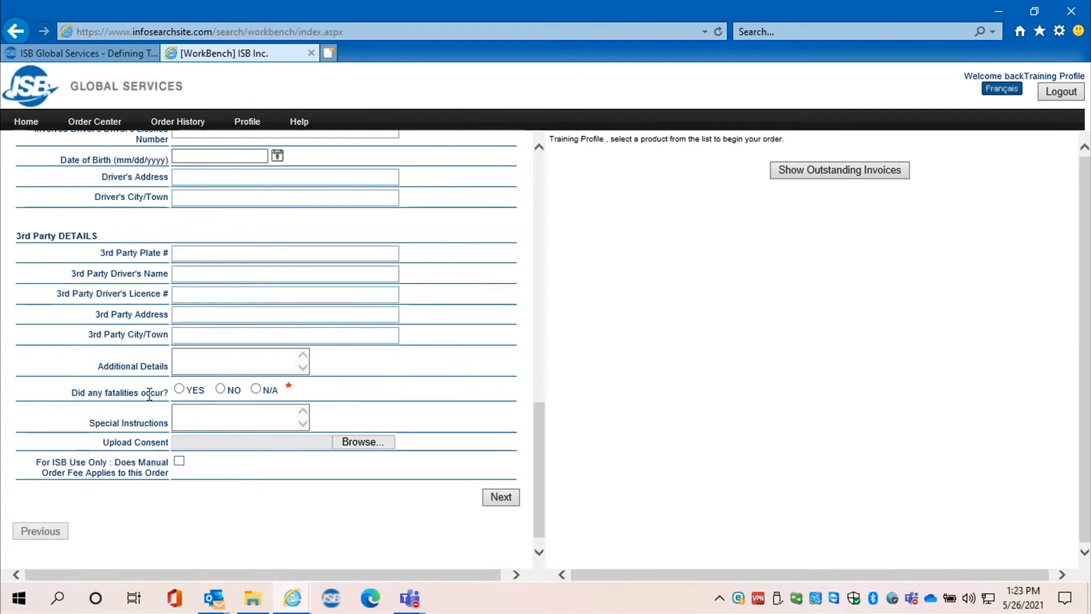
pyautogui.click(256, 389)
pyautogui.scroll(-1, 403, 398)
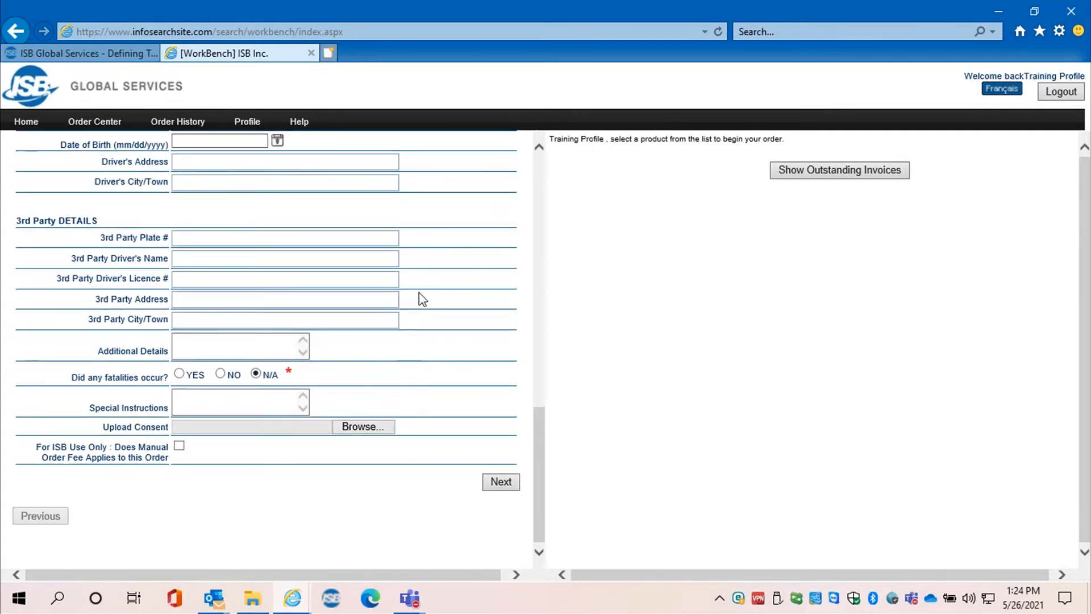
pyautogui.click(193, 402)
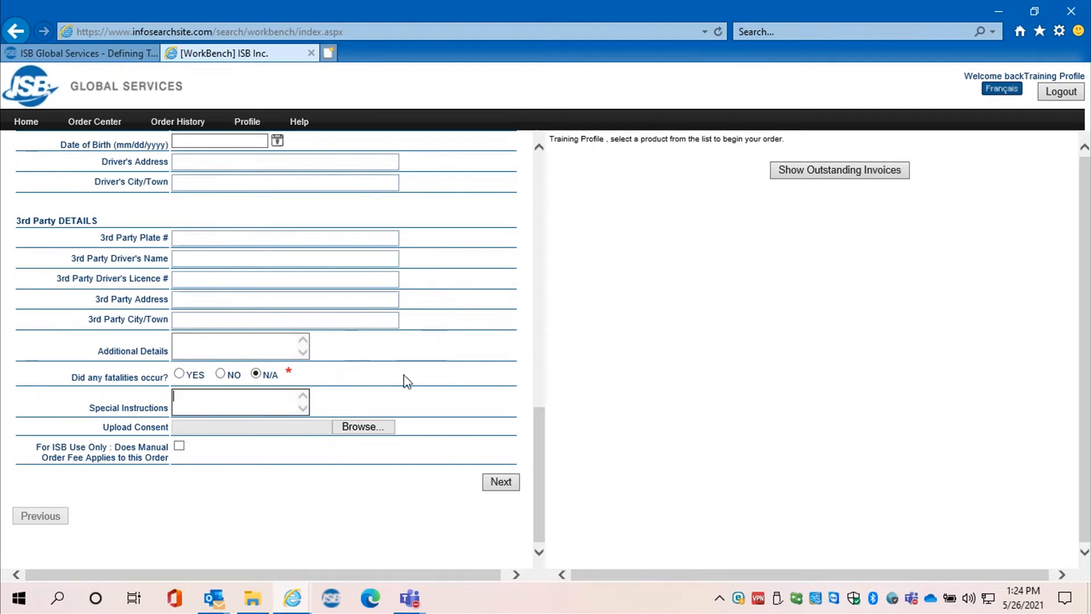
pyautogui.click(449, 370)
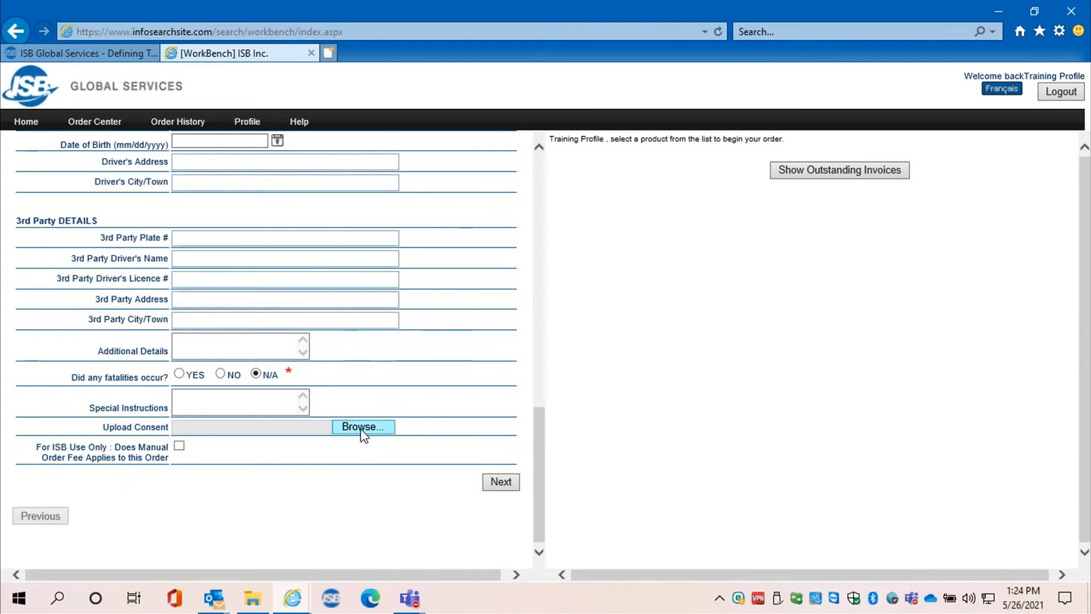
pyautogui.click(490, 482)
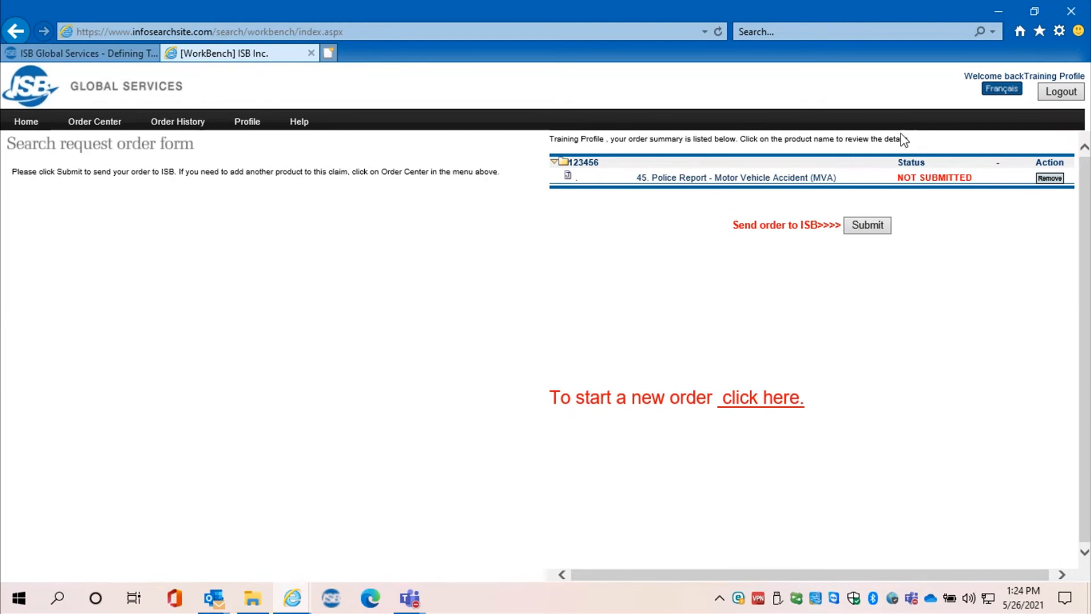
# Step: Reopen the '45. Police Report - Motor Vehicle Accident (MVA)' order and scroll through its details
pyautogui.click(765, 178)
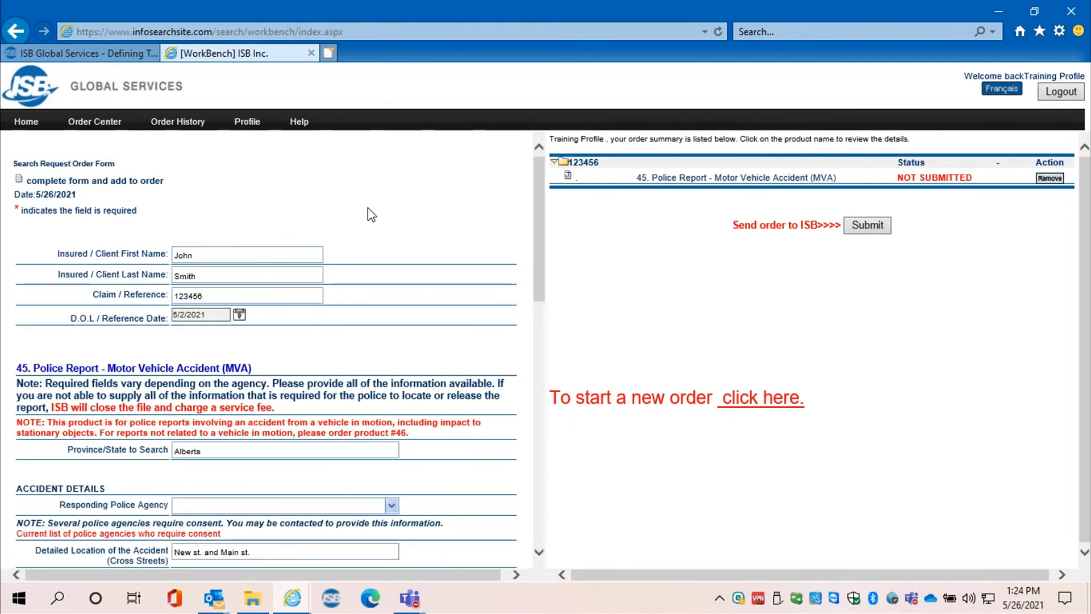
pyautogui.scroll(-10, 371, 215)
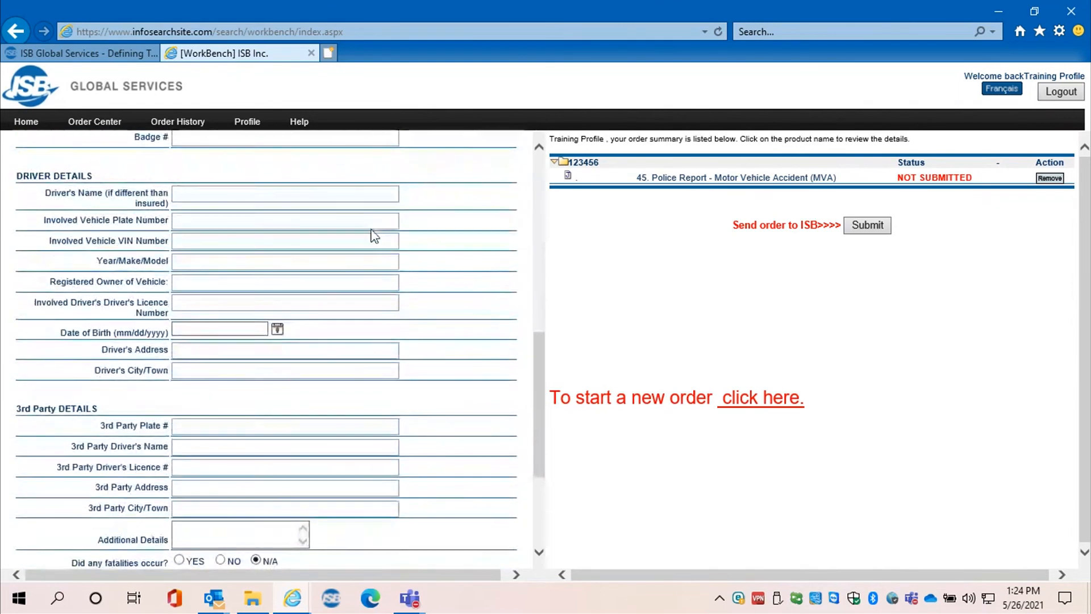
pyautogui.scroll(-3, 374, 236)
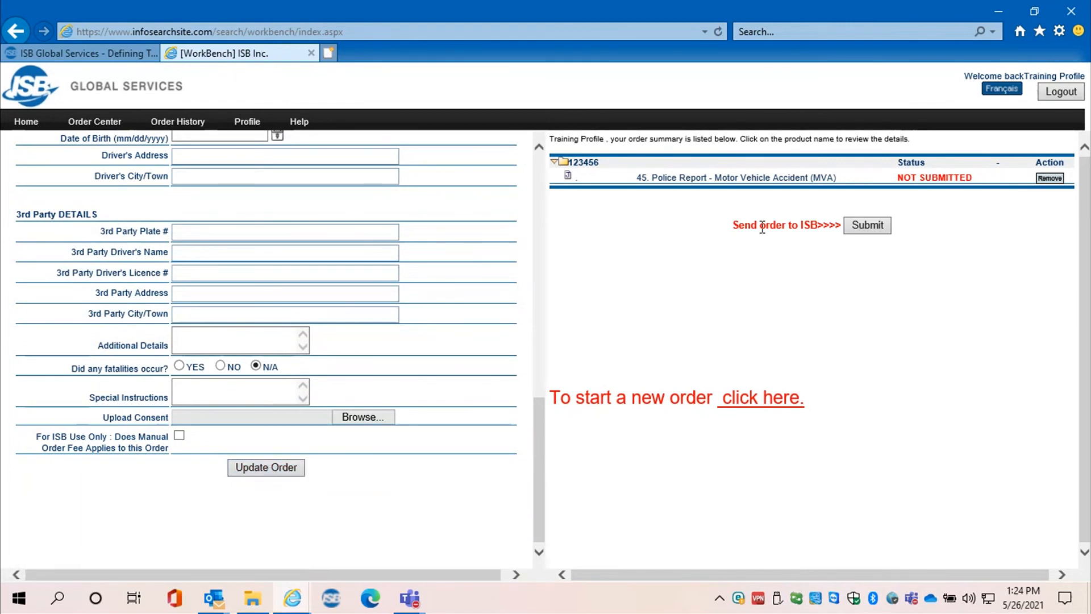
# Step: Submit the order to ISB and start a new order from the thank-you page
pyautogui.click(867, 225)
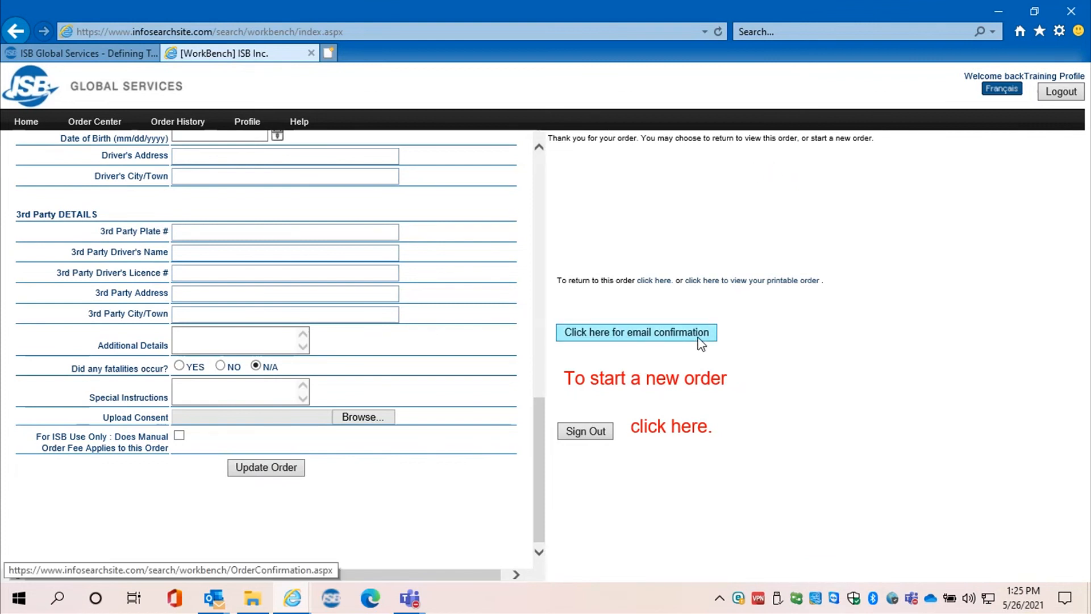
pyautogui.click(686, 424)
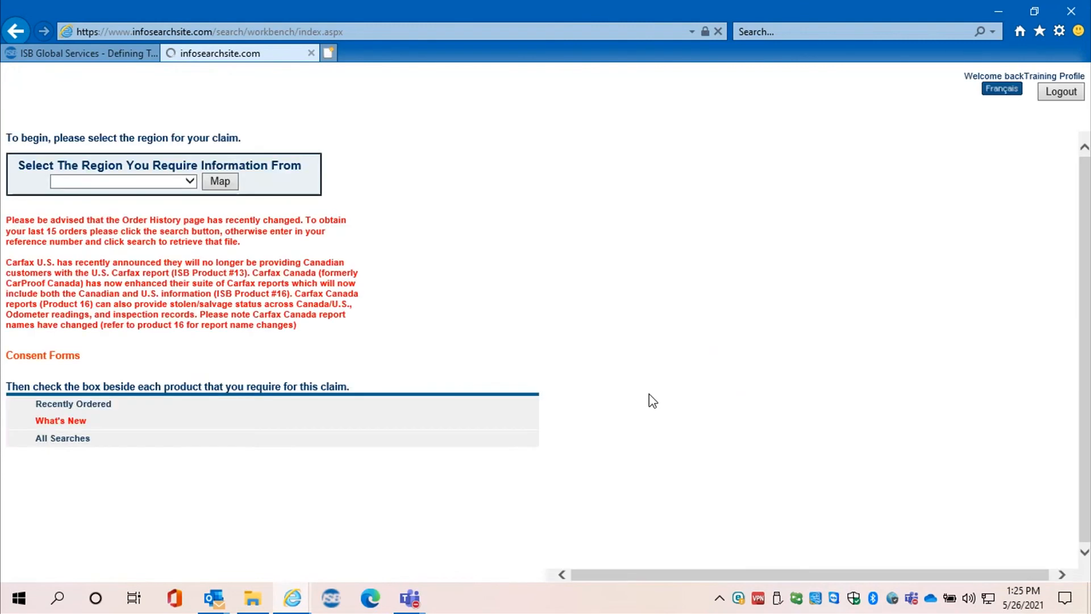